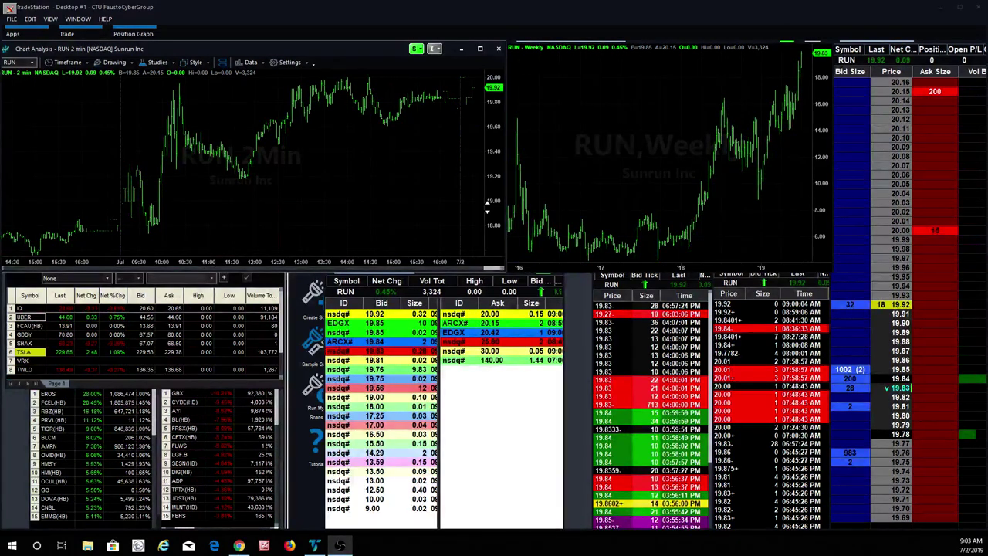
- Back in TradeStation, load MU into all linked windows from the Command Line
key("alt+Tab")
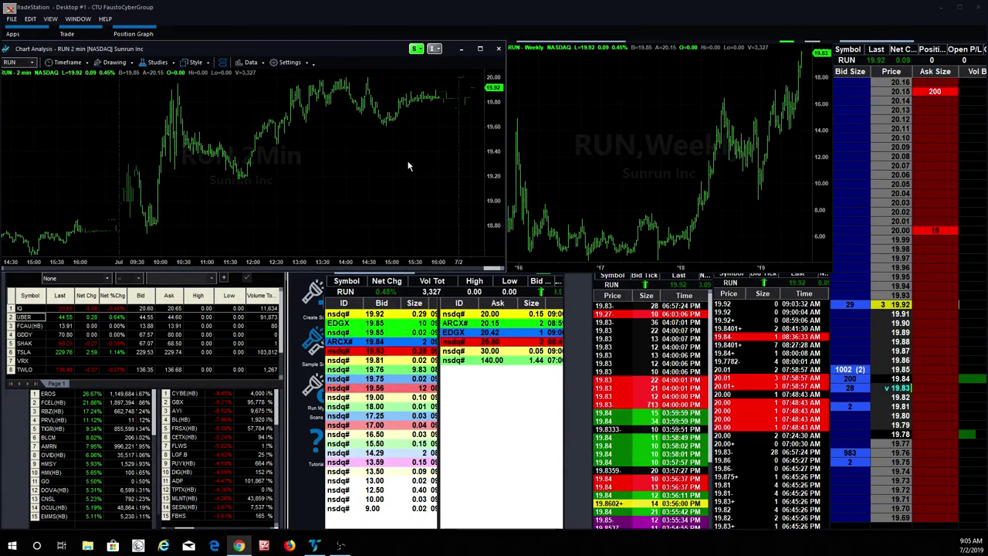
key("alt+Tab")
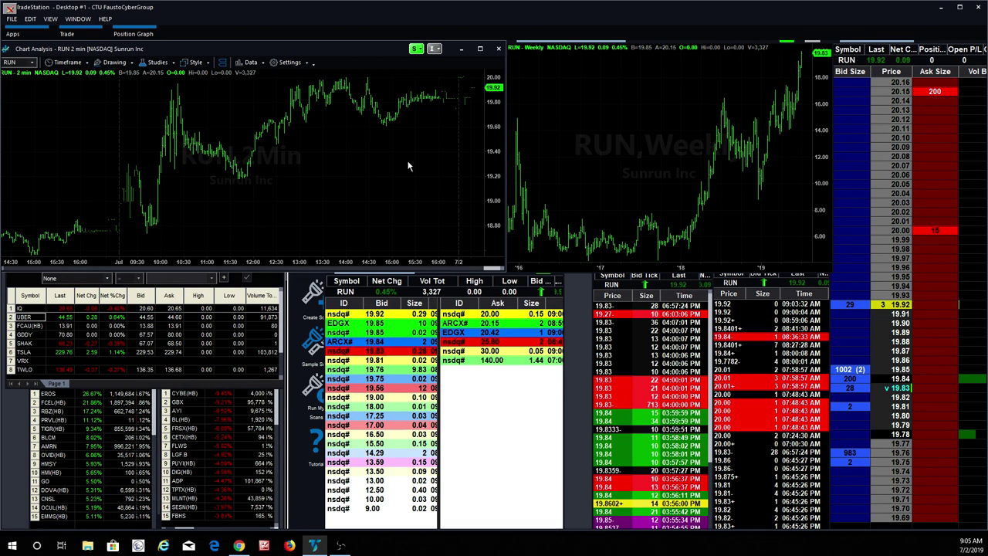
type("MU")
key("Return")
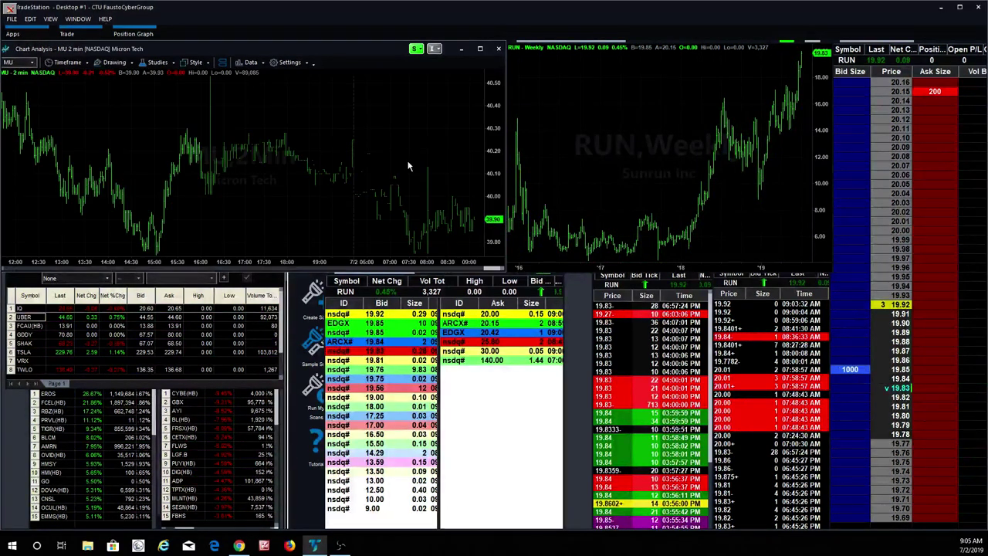
- Set the intraday chart to 4-minute bars and switch the linked windows to COTY
left_click(68, 62)
left_click(65, 168)
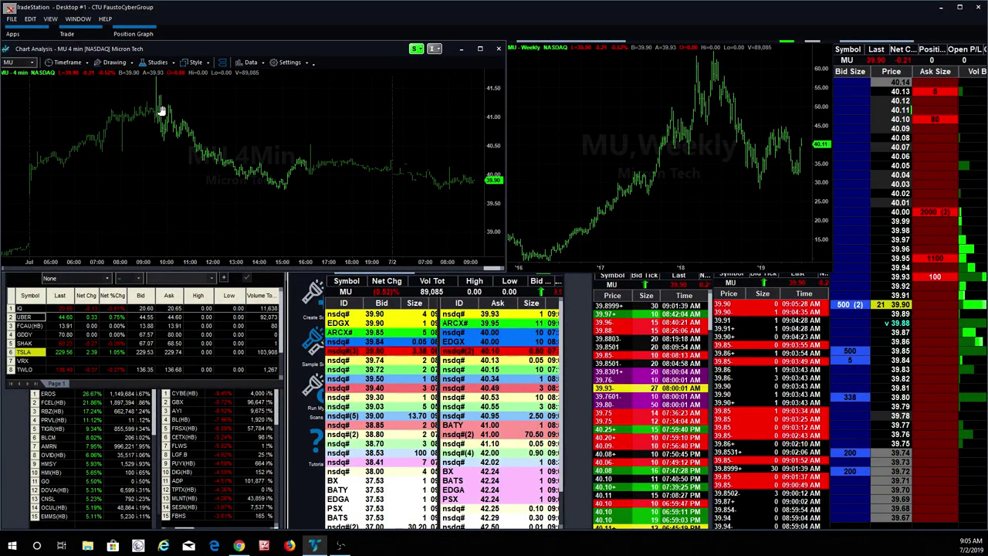
type("COTY")
key("Return")
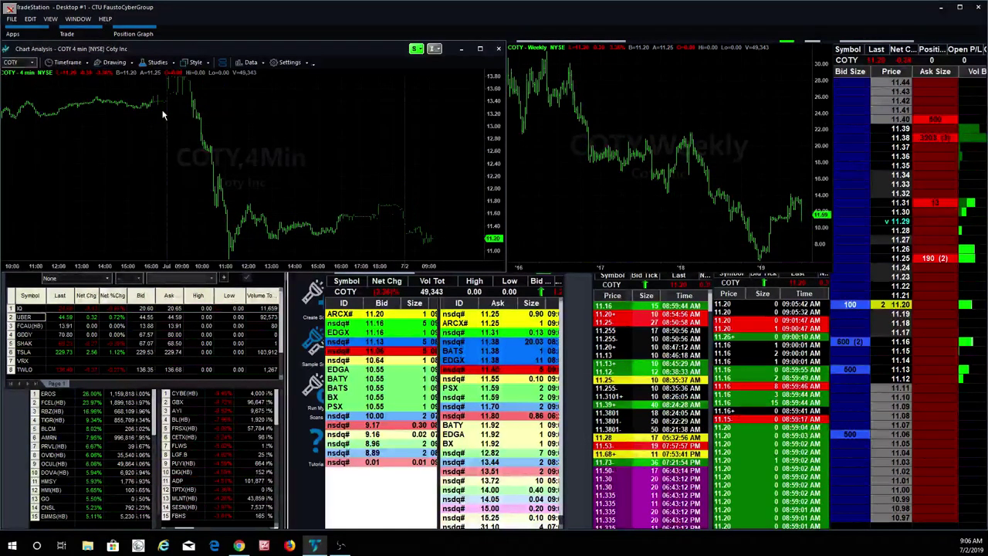
- Enter BRFS to load BRF SA into the 4-minute and weekly charts and Level II
type("br")
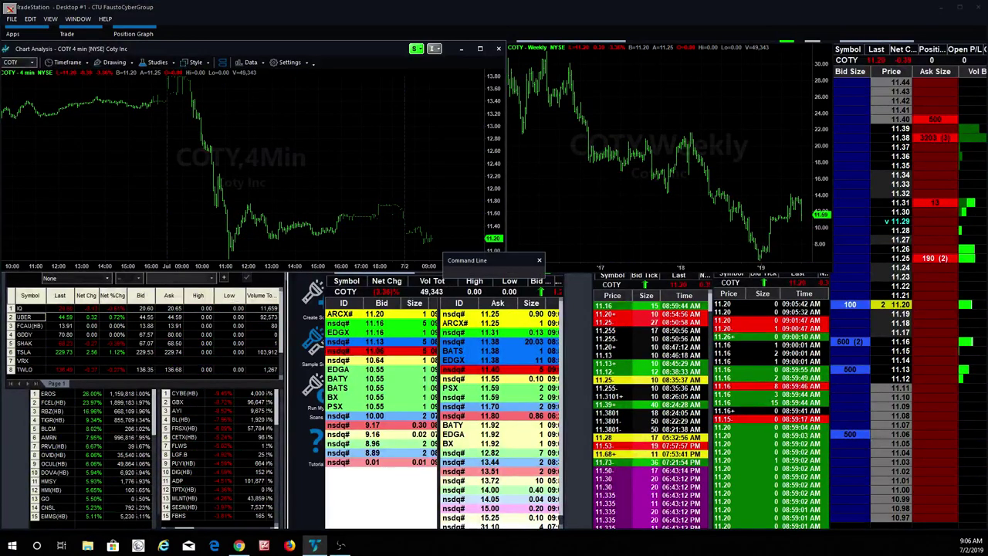
type("fs")
key("Return")
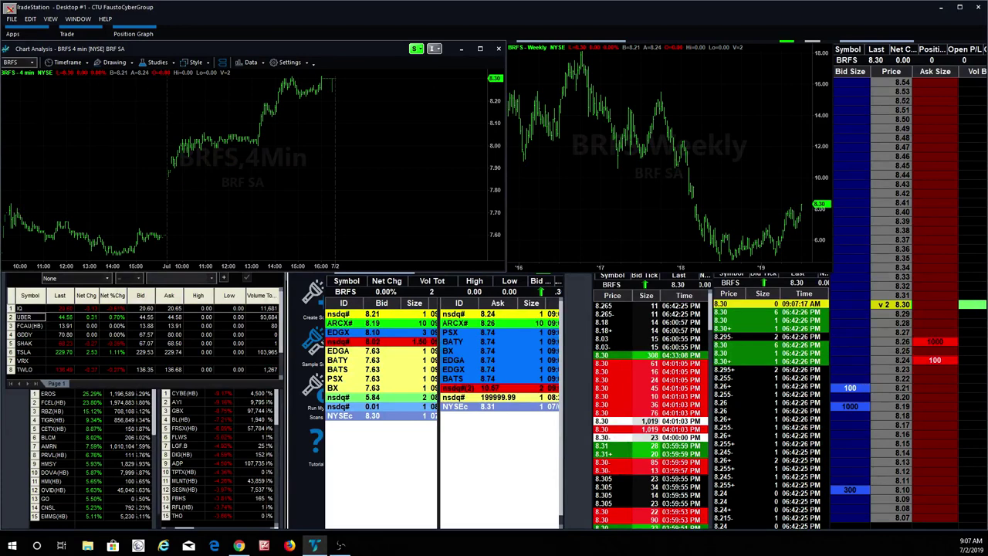
- Load AMRN into the linked windows, then switch them to EROS
left_click(238, 546)
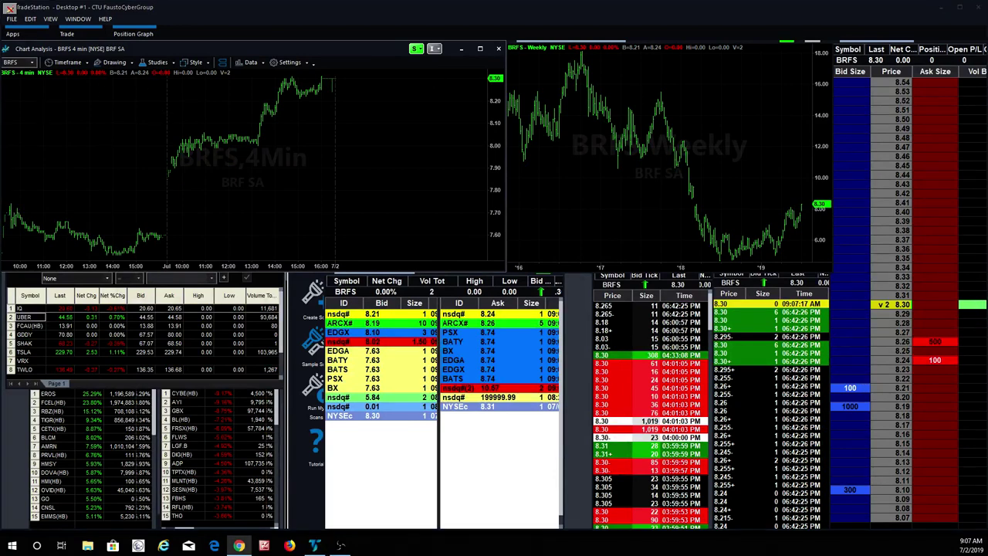
left_click(384, 209)
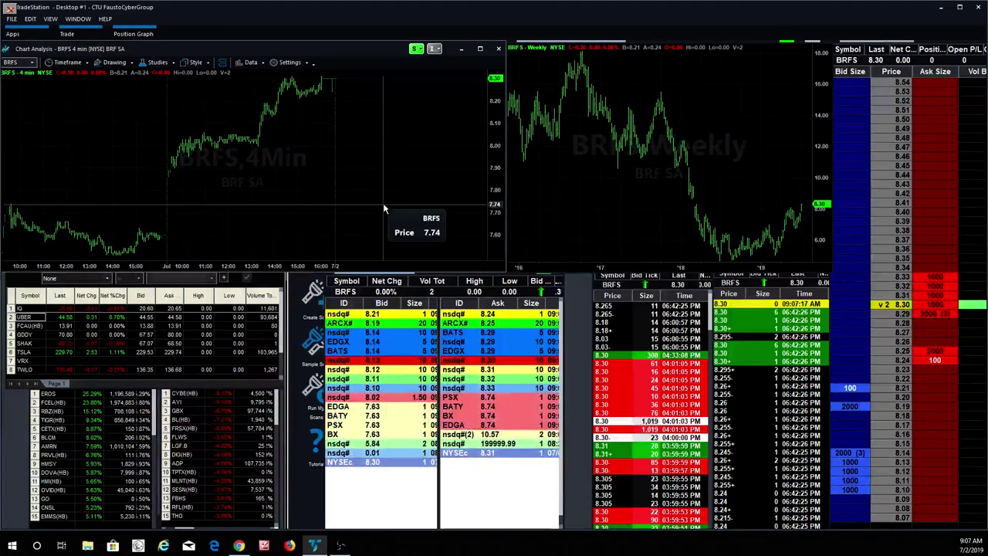
type("amrn")
key("Return")
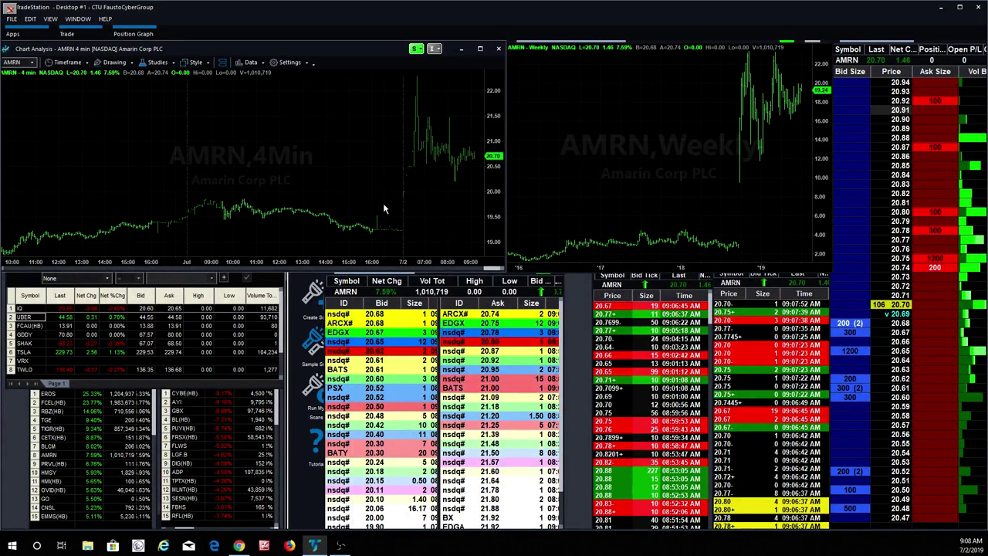
type("EROS")
key("Return")
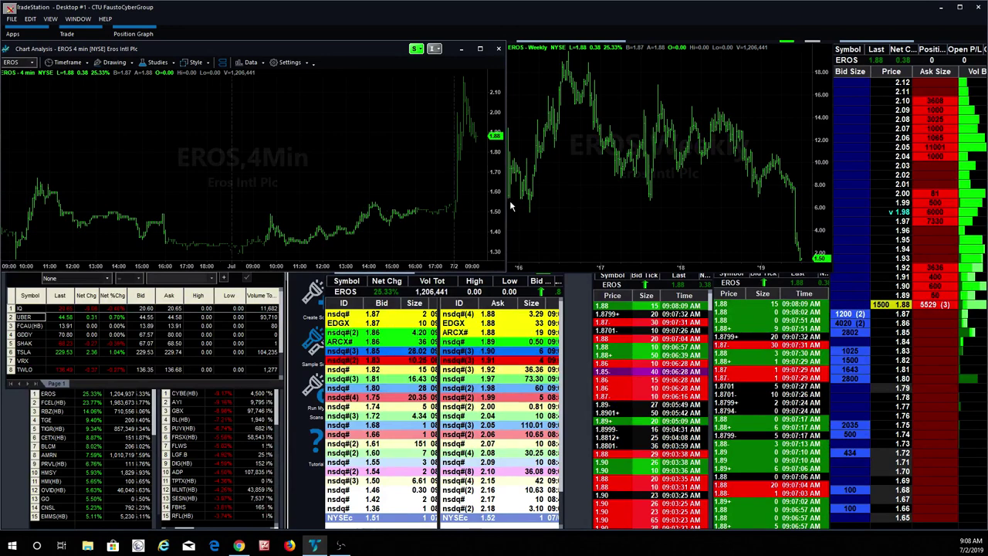
- Change the right-hand EROS chart from weekly to Daily bars
left_click(609, 145)
left_click(569, 64)
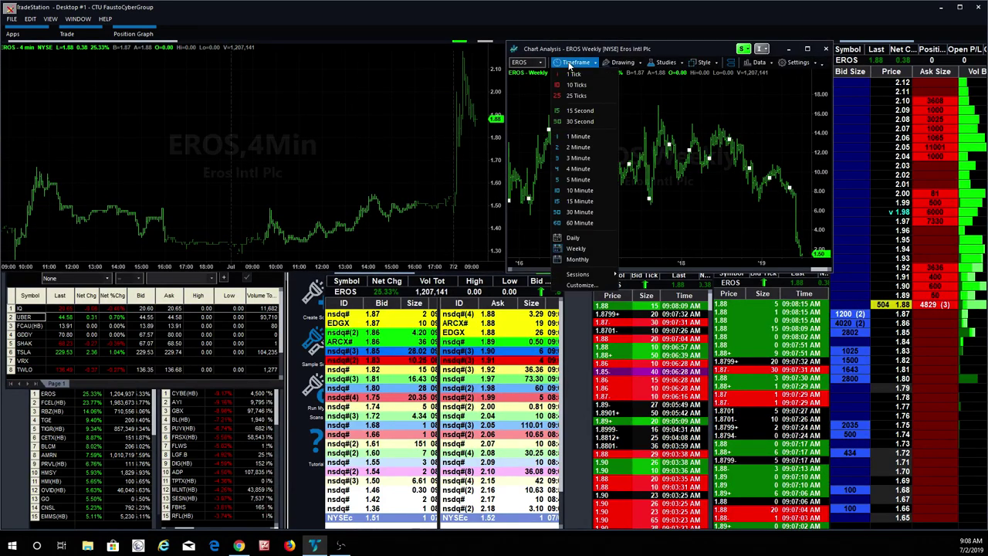
left_click(576, 240)
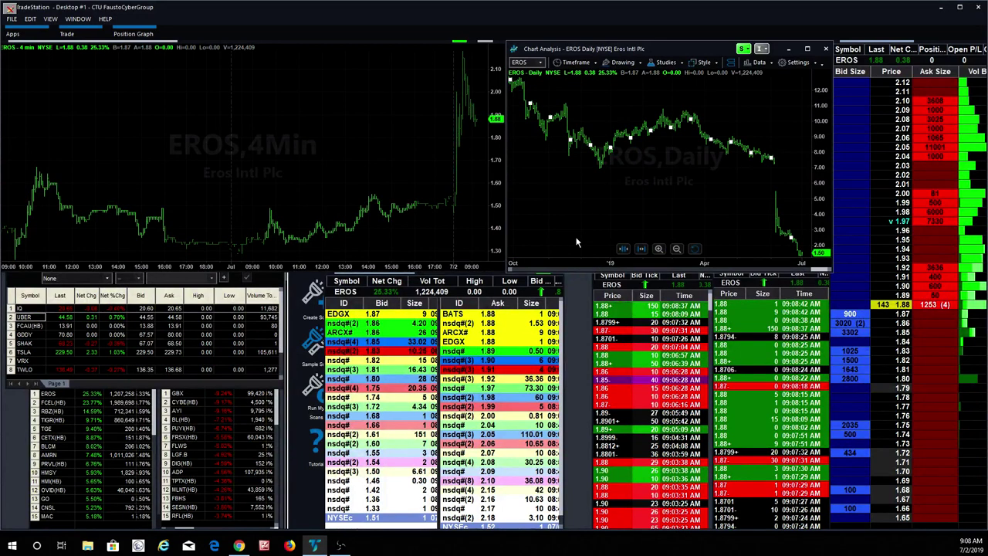
- Load RBZ into the linked windows and set its intraday chart to 2-minute bars
type("RBZ")
key("Return")
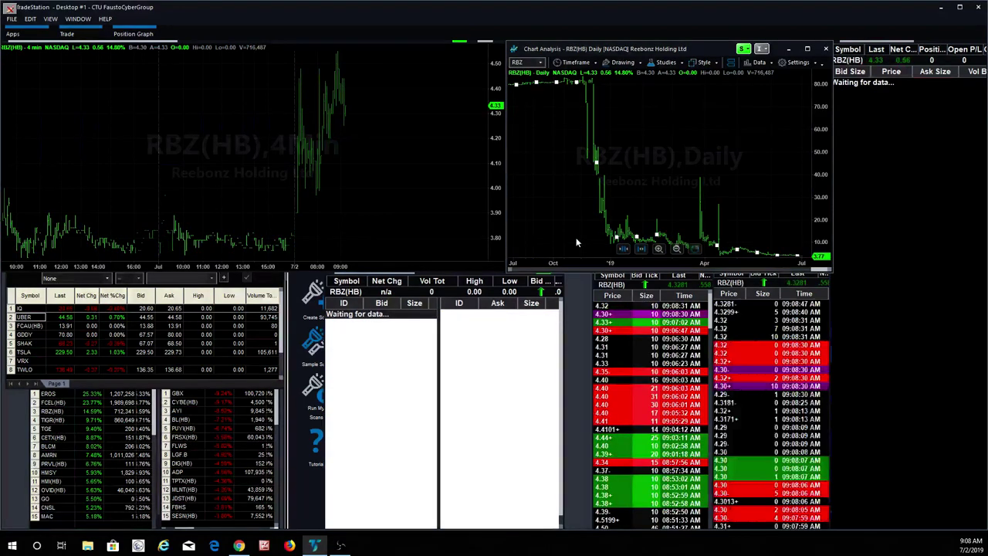
left_click(202, 46)
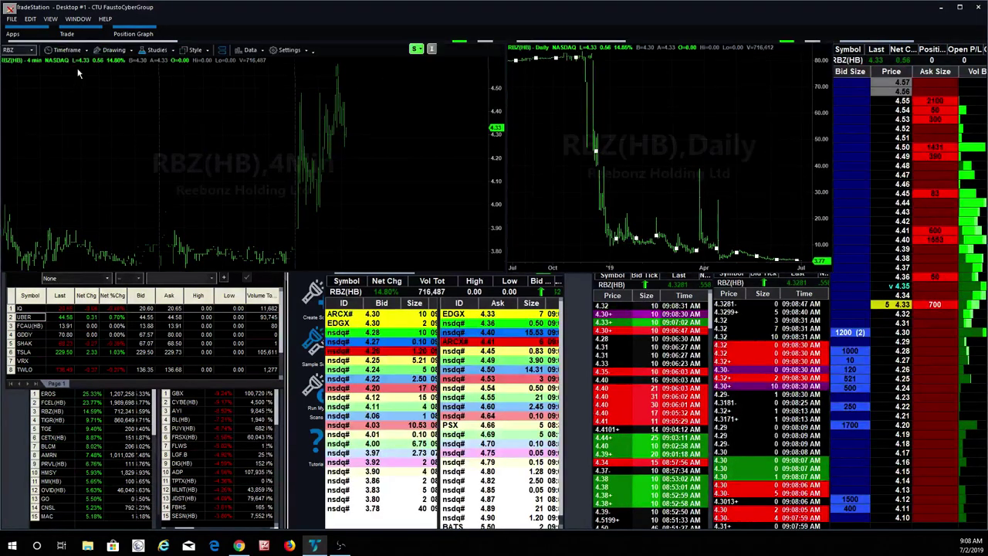
left_click(65, 62)
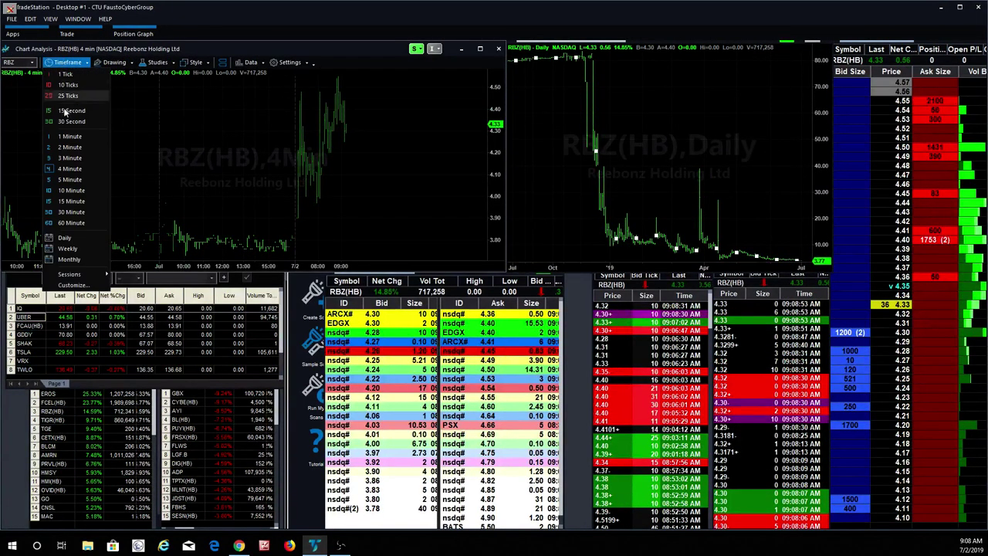
left_click(54, 147)
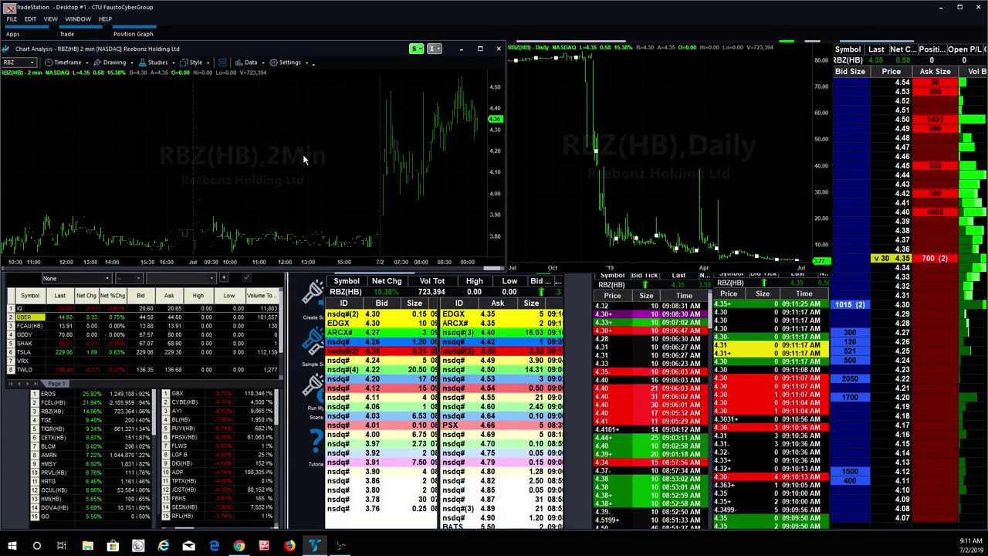
- Enter GLBS to show Globus Maritime on the 2-minute, daily and Level II windows
type("GLBS")
key("Return")
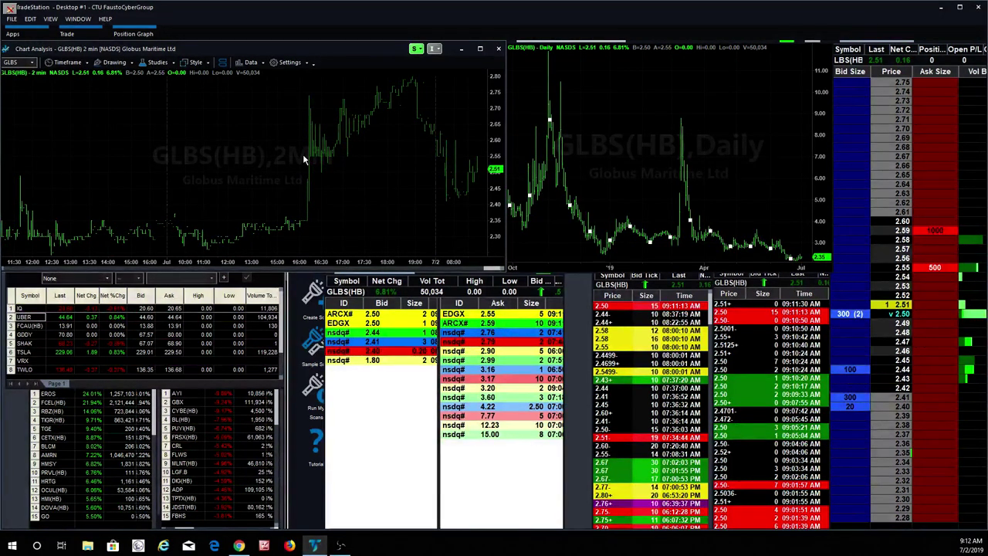
- Switch the linked charts to TIGR (UP Fintech), then go to Chrome
type("TIGR")
key("Return")
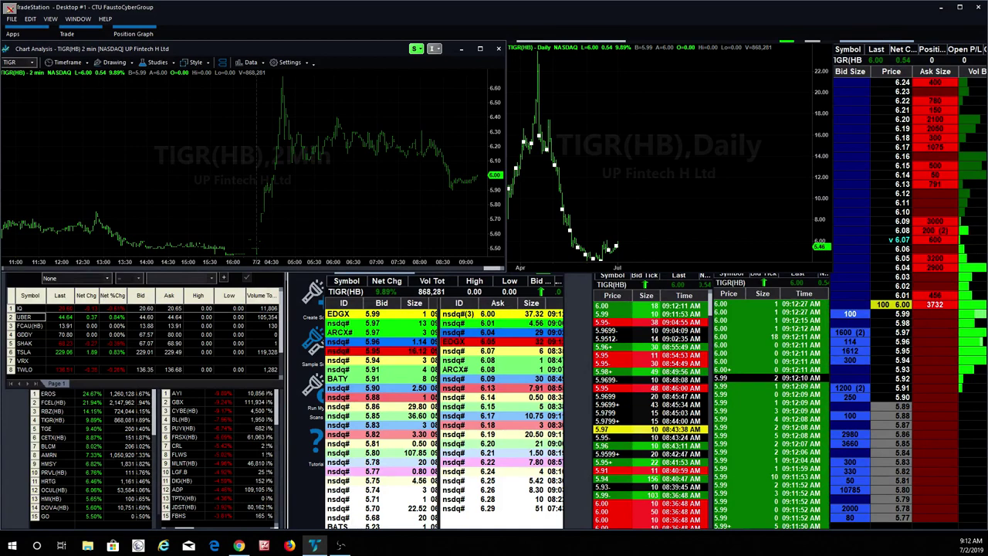
key("alt+Tab")
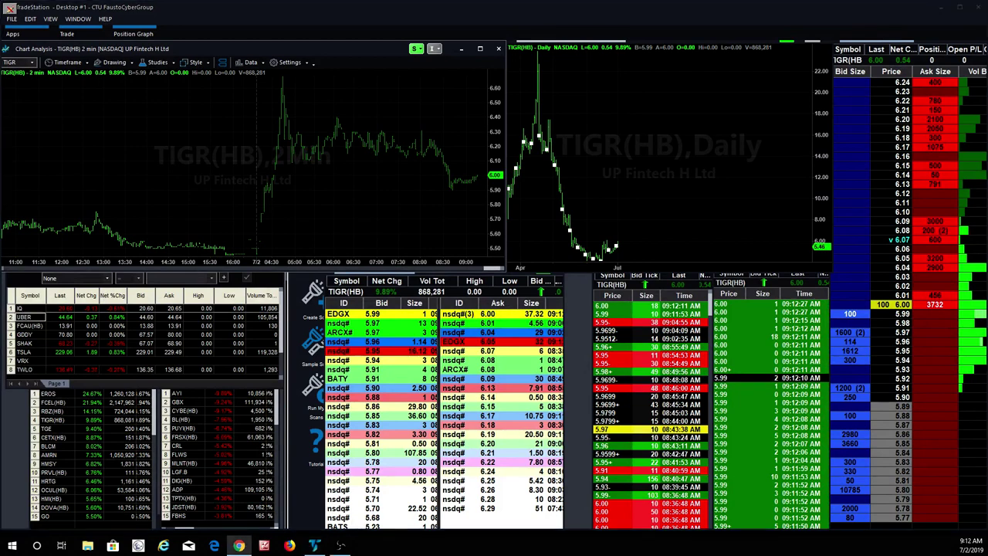